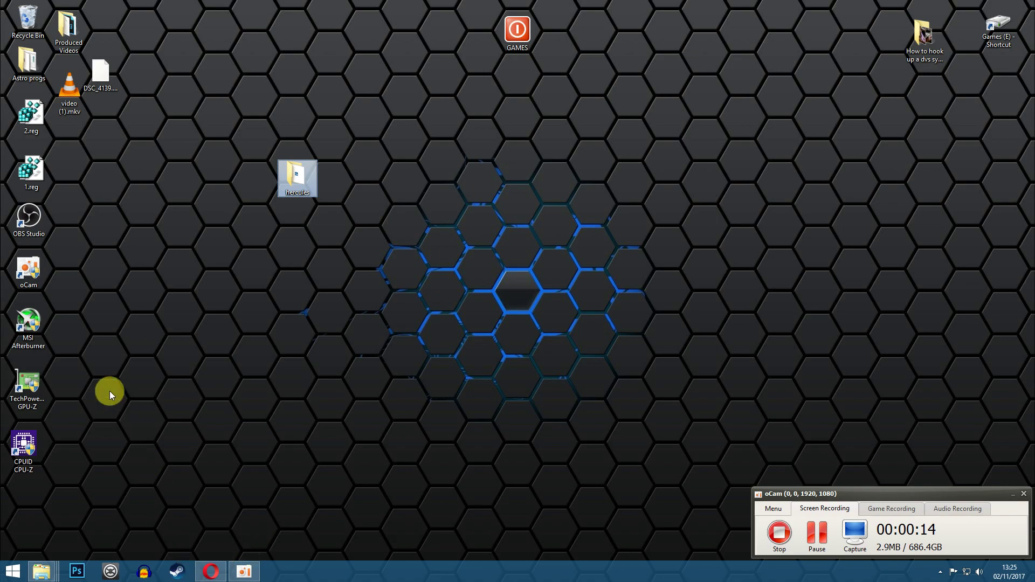
Bring the Hercules DJConsole RMX support page back up in Opera.
click(212, 571)
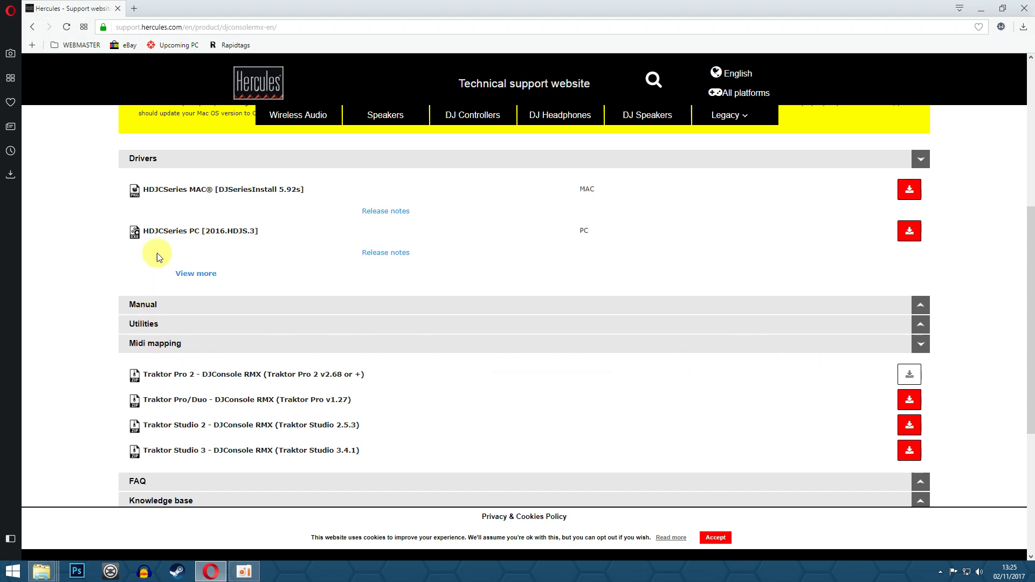
scroll(301, 242, up, 1)
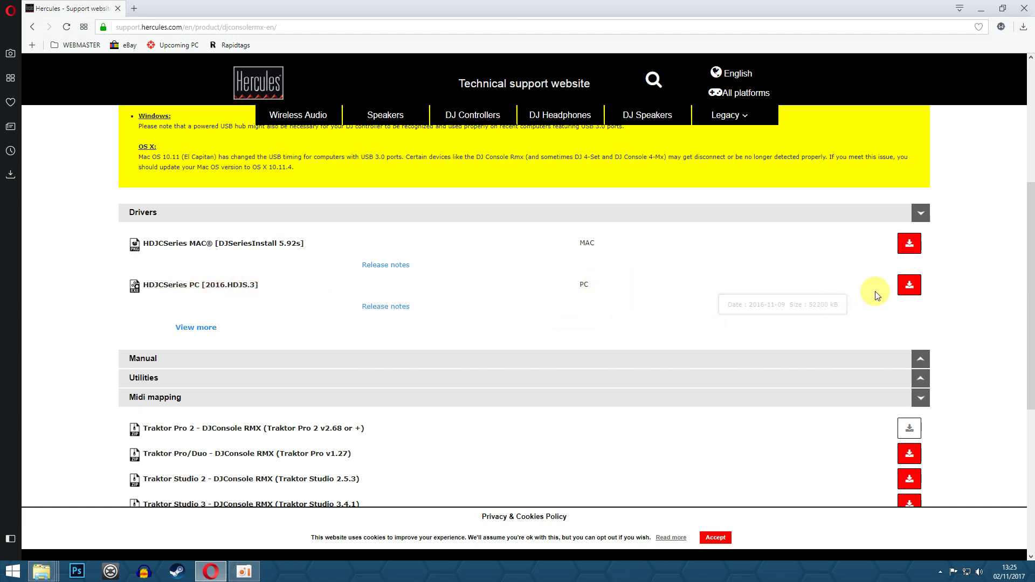
click(909, 287)
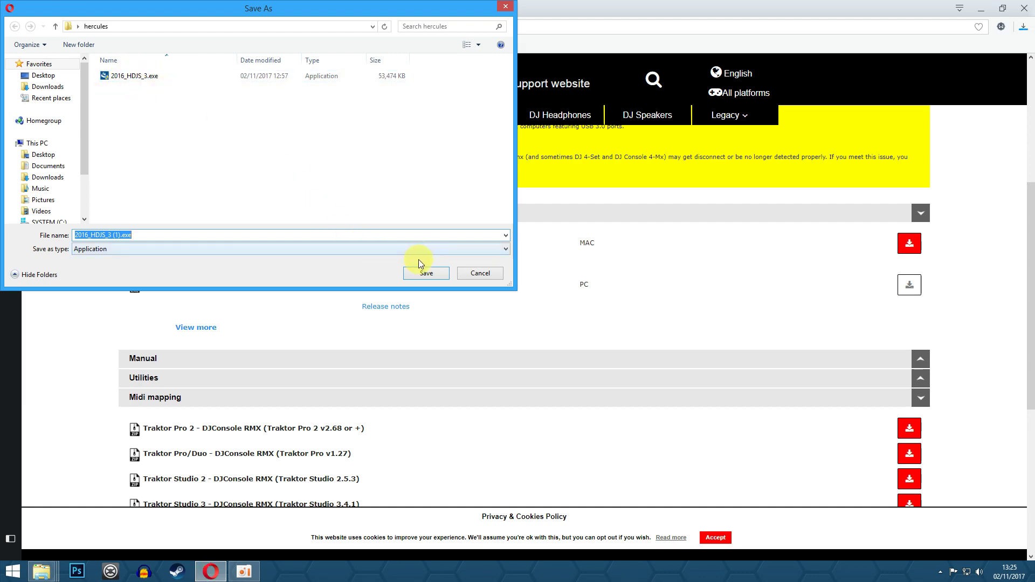
click(468, 276)
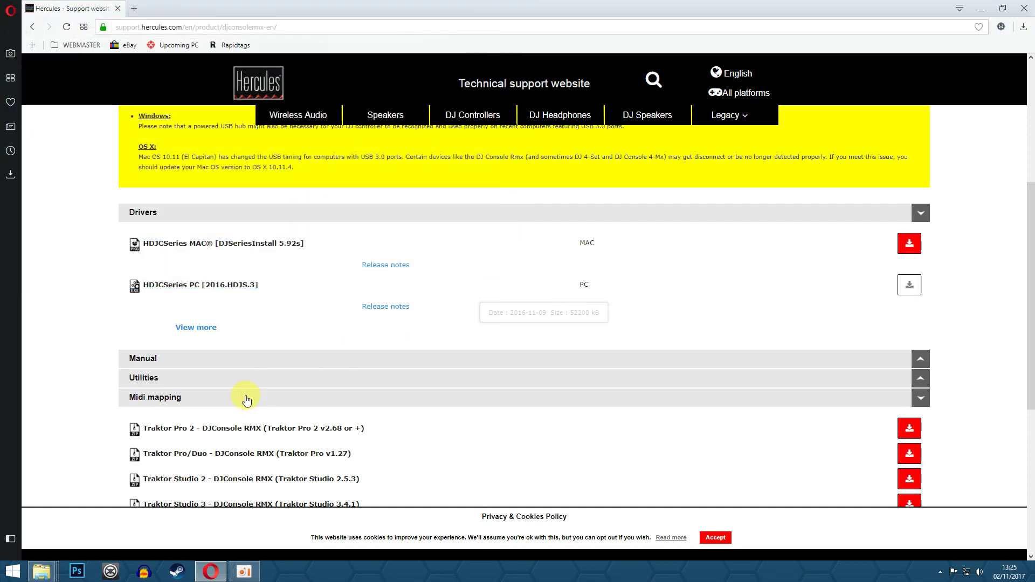
scroll(248, 388, down, 1)
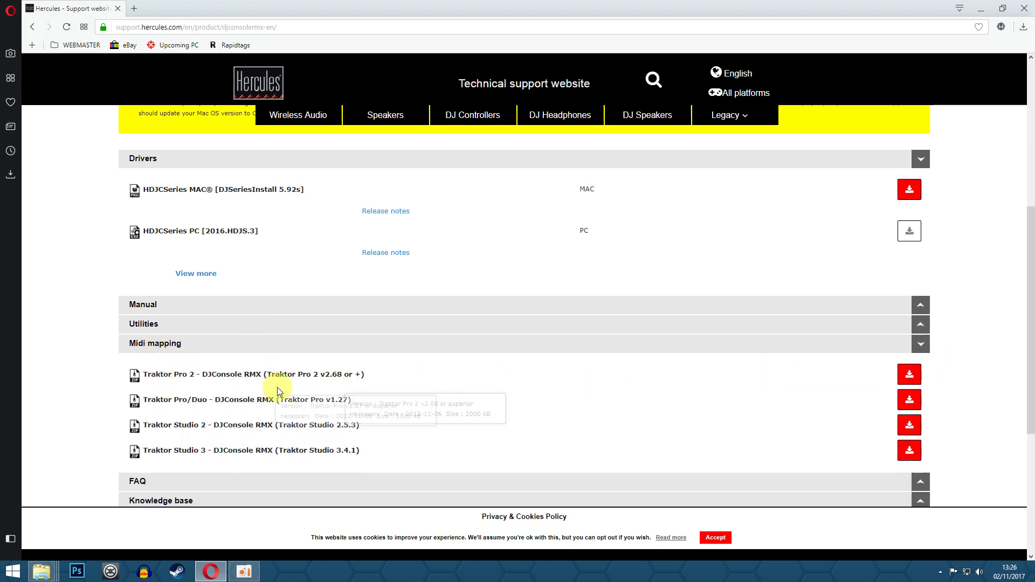
Try the Traktor Pro 2 DJConsole RMX mapping download, cancel the save prompt, and minimize Opera.
mouse_move(277, 378)
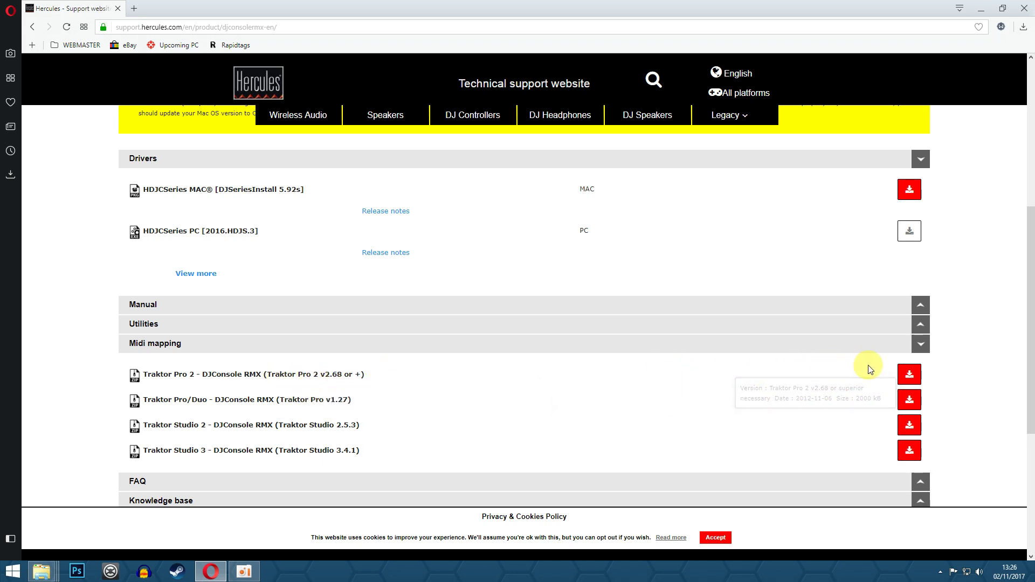
click(908, 375)
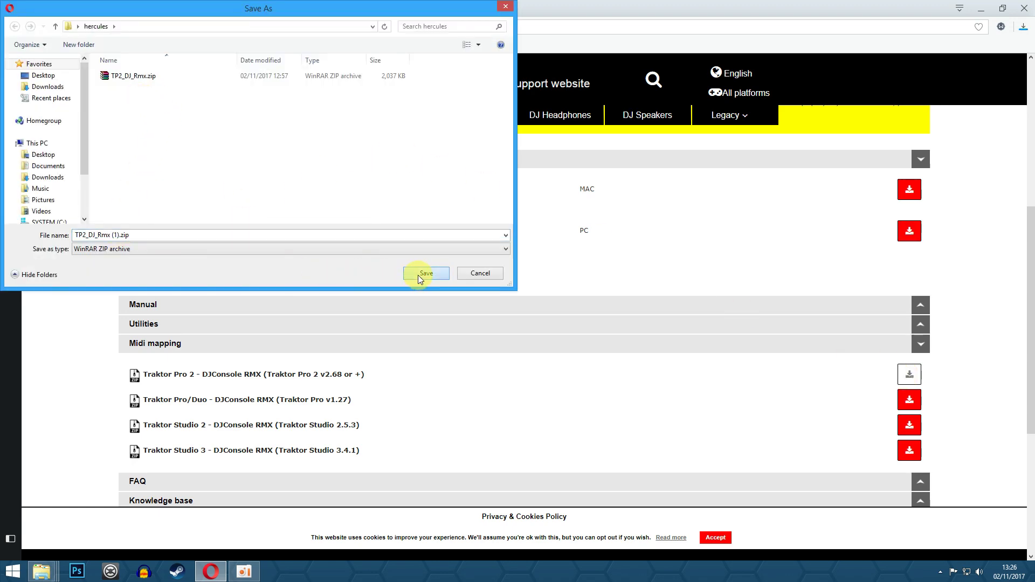
click(472, 274)
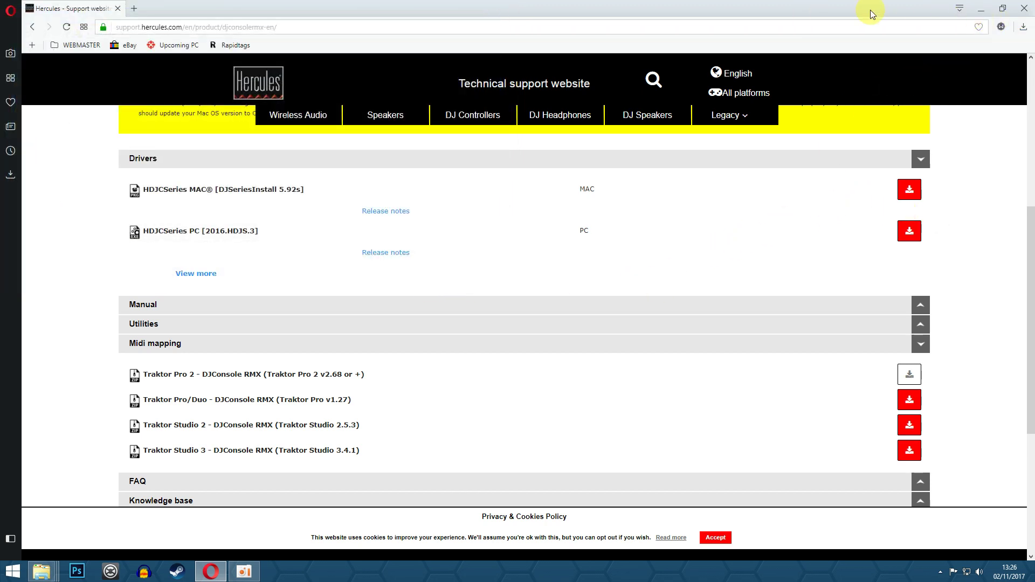
click(983, 10)
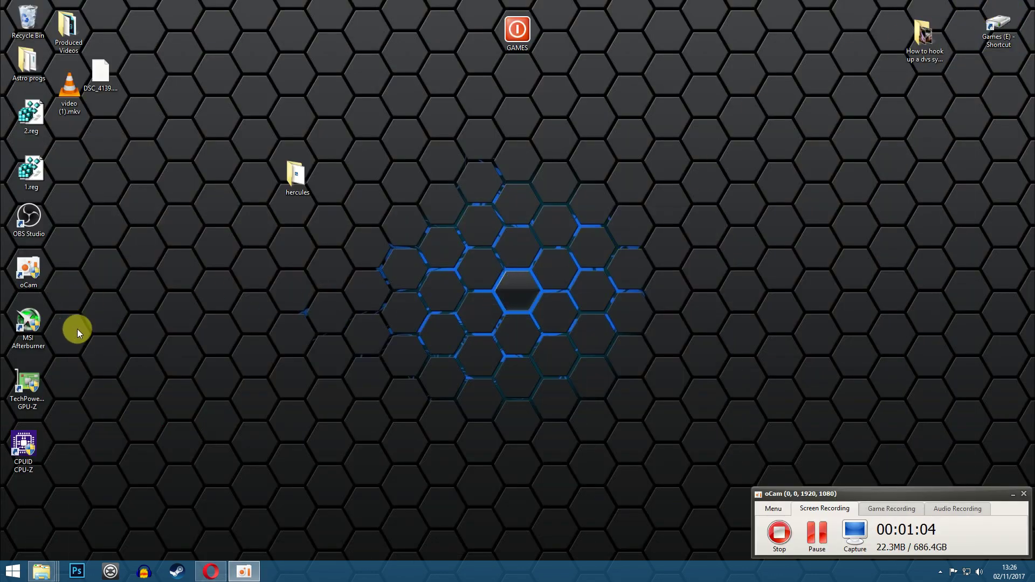
Open the hercules folder, then open the DJ Console Rmx control panel from the hidden tray icons.
double_click(295, 183)
click(334, 210)
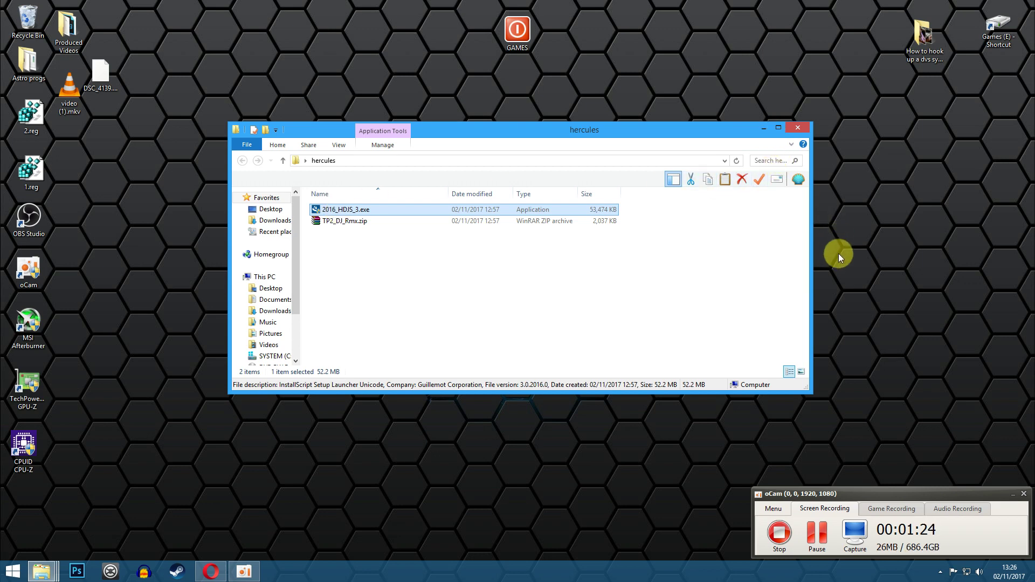
click(1013, 494)
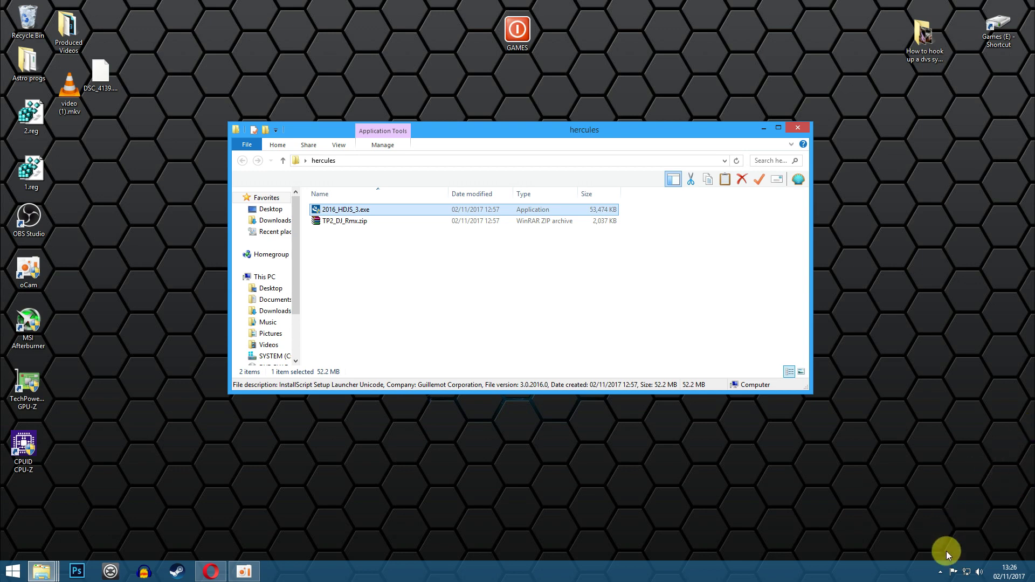
click(941, 573)
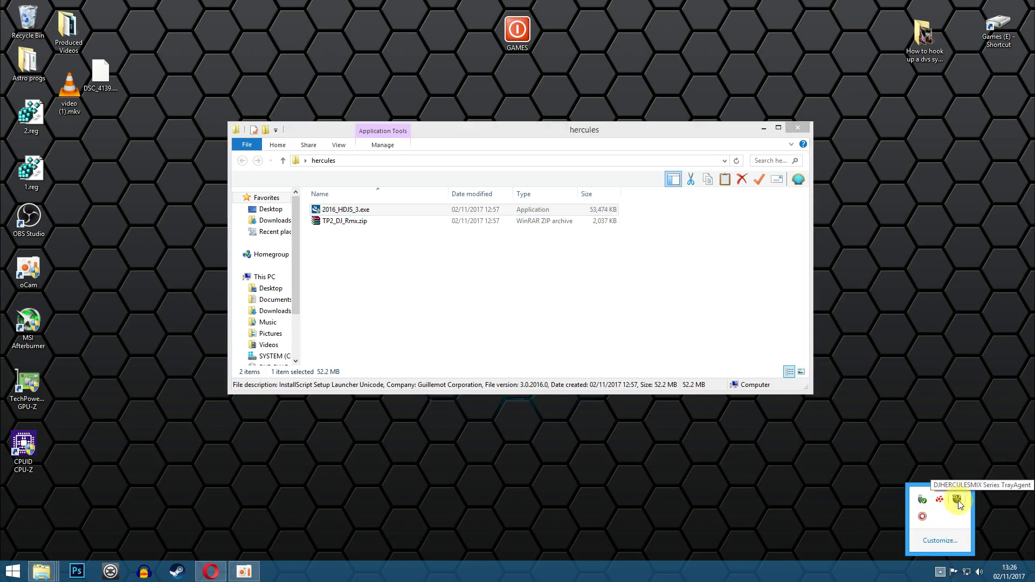
click(956, 501)
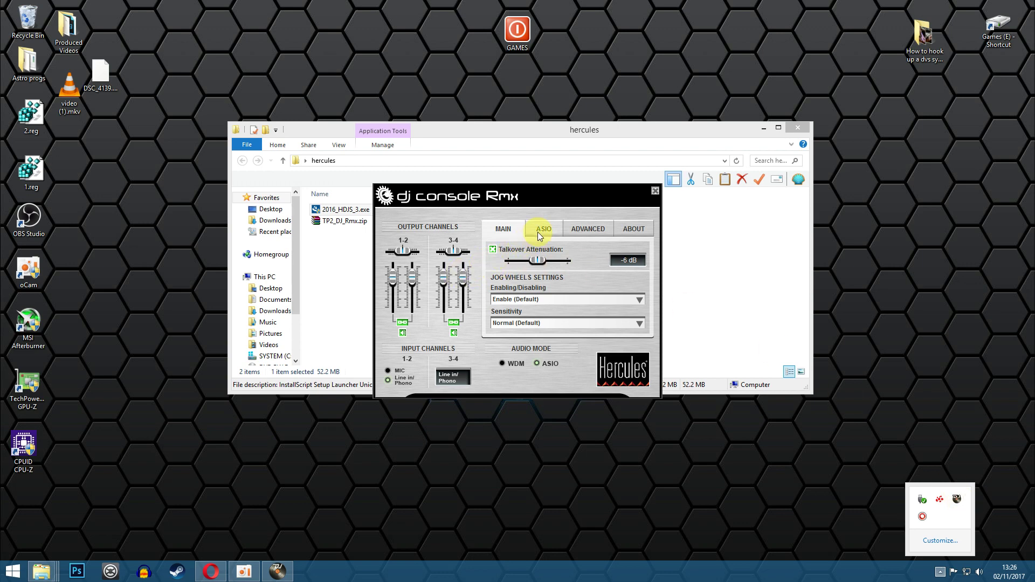
Check the ASIO settings (44100 Hz, 16-bit, 480 buffer), then close the panel and the hercules folder window.
click(538, 229)
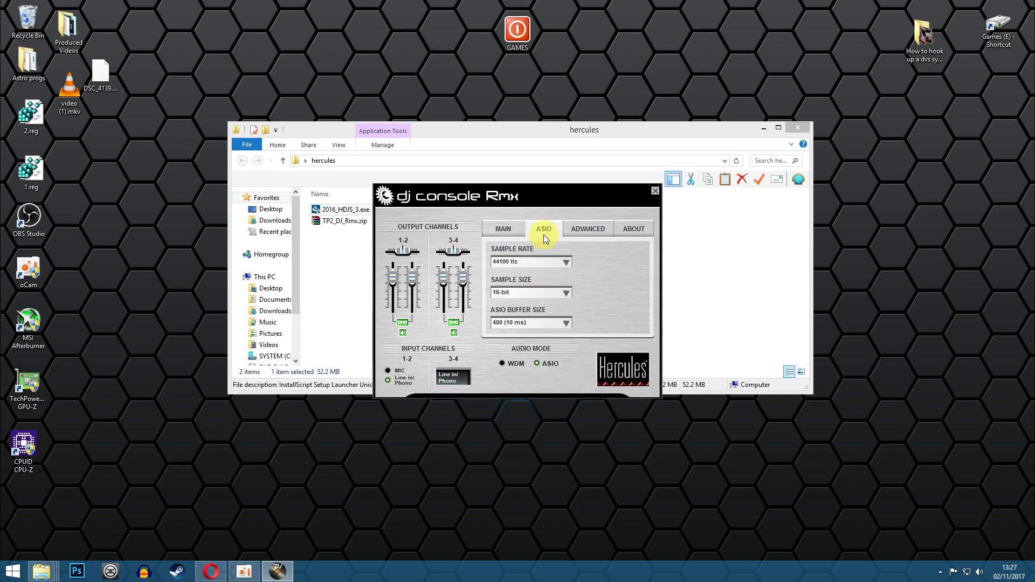
click(653, 192)
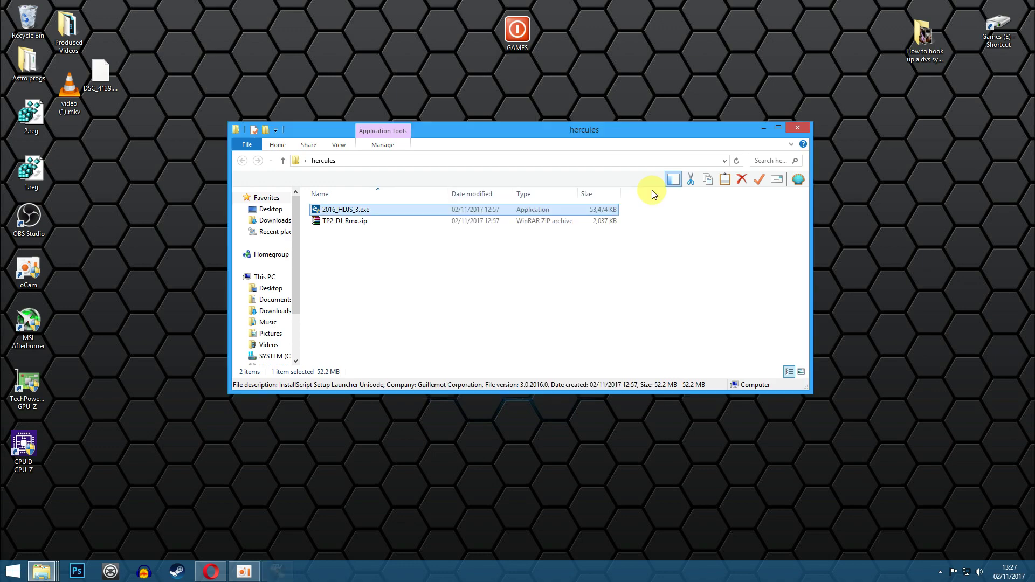
click(762, 129)
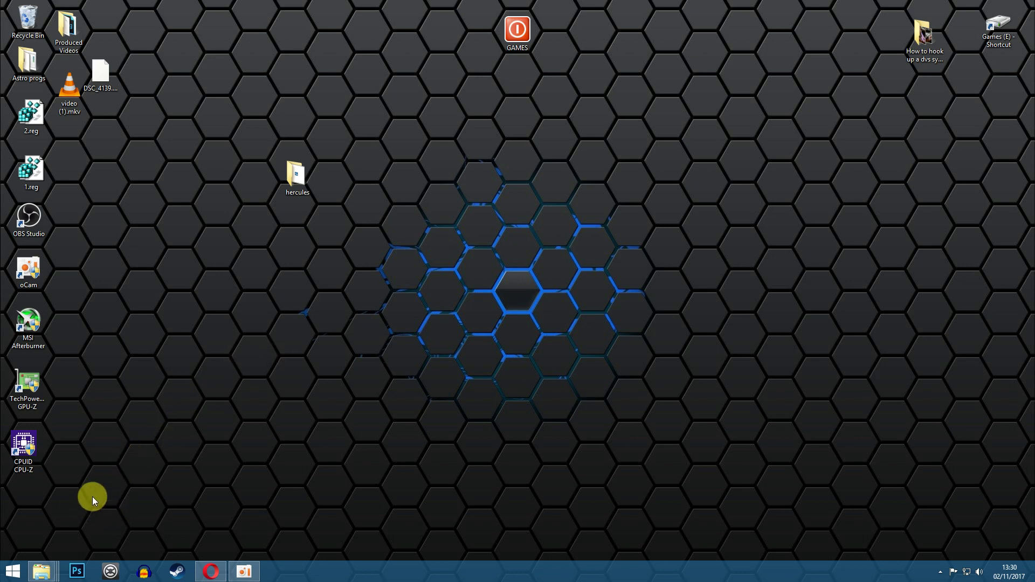
Search 'regedit' from the Start menu and launch Registry Editor.
click(13, 569)
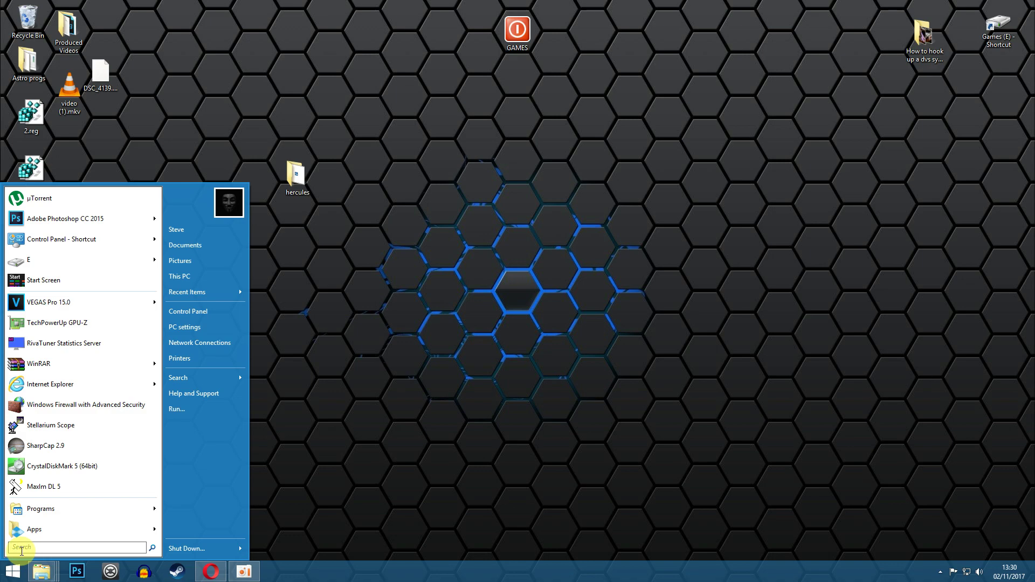
text(regedit)
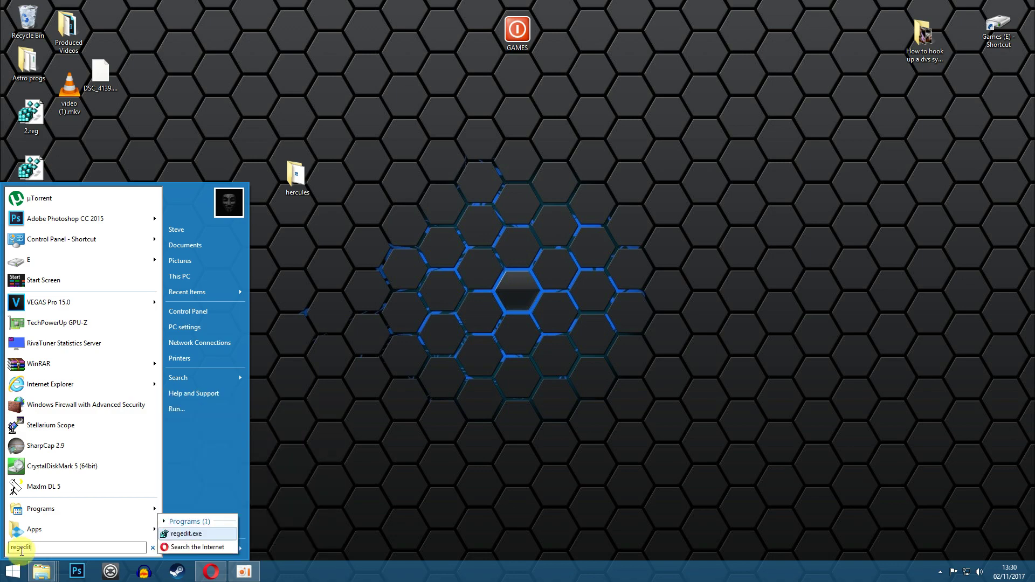
key(Return)
Navigate to HKLM\SOFTWARE\ASIO\Hercules DJ Console RMX ASIO and open its Description value.
scroll(307, 393, up, 3)
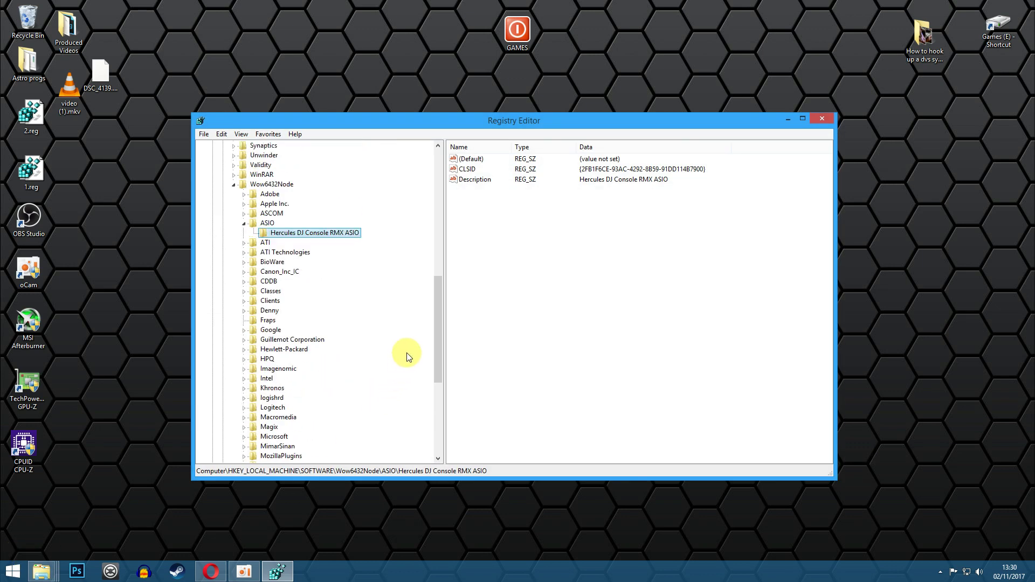
drag(439, 307, 438, 178)
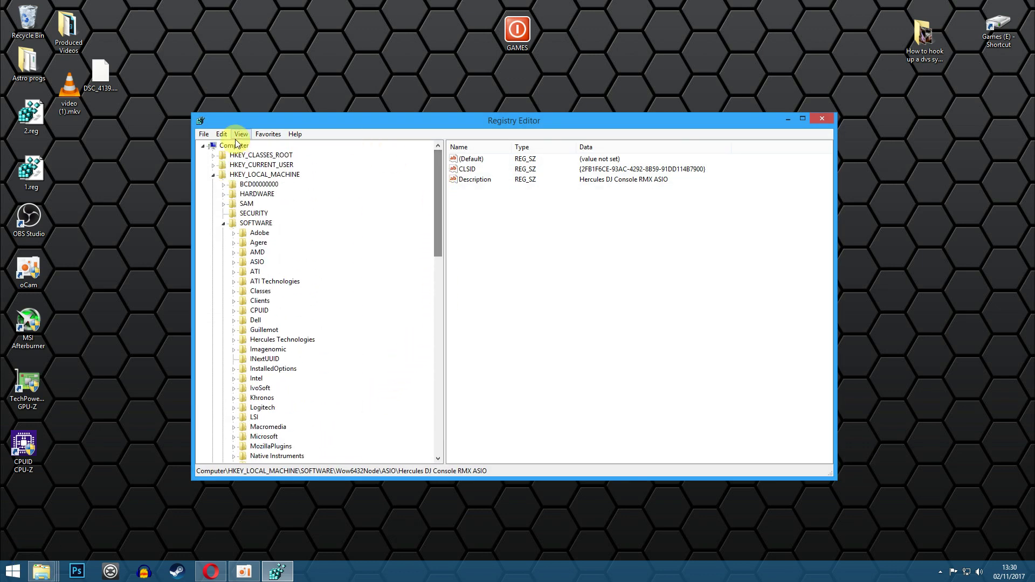
click(213, 175)
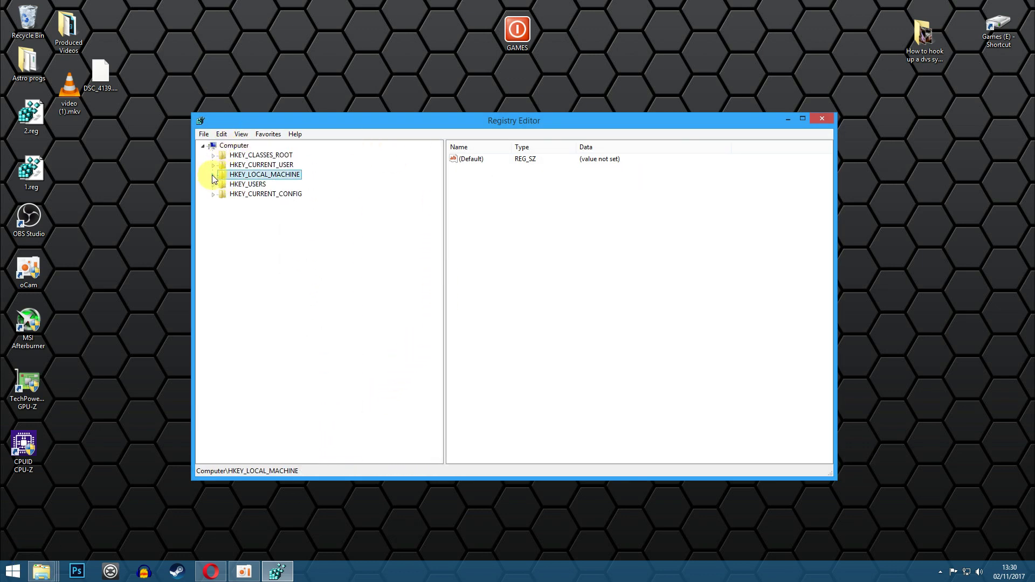
click(211, 174)
click(224, 200)
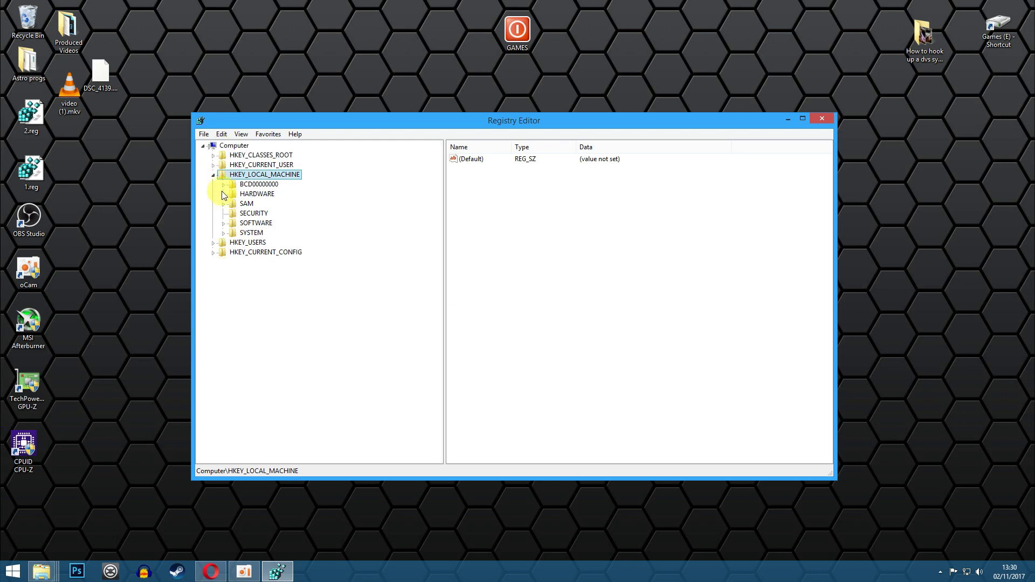
click(225, 222)
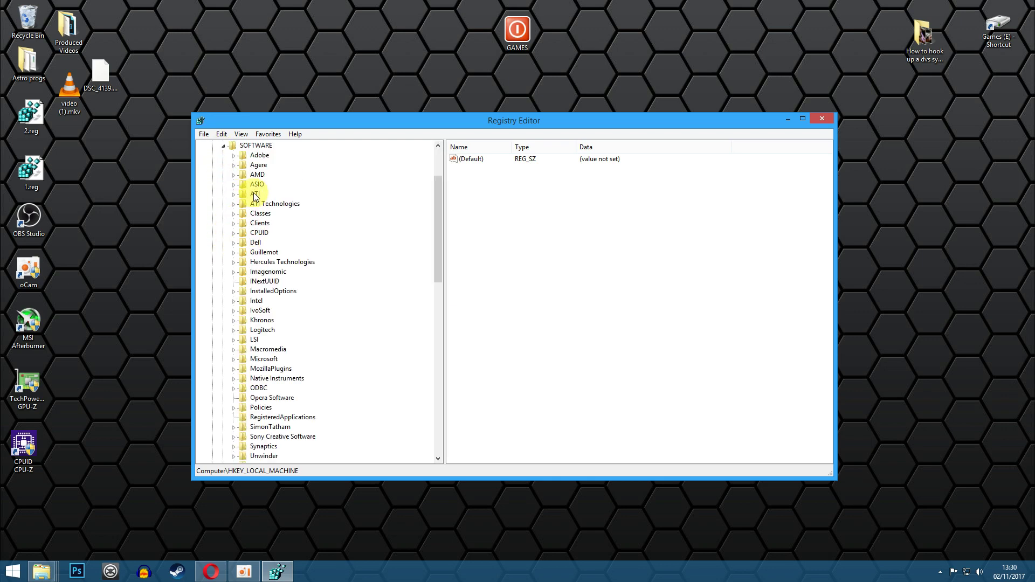
click(233, 185)
click(278, 195)
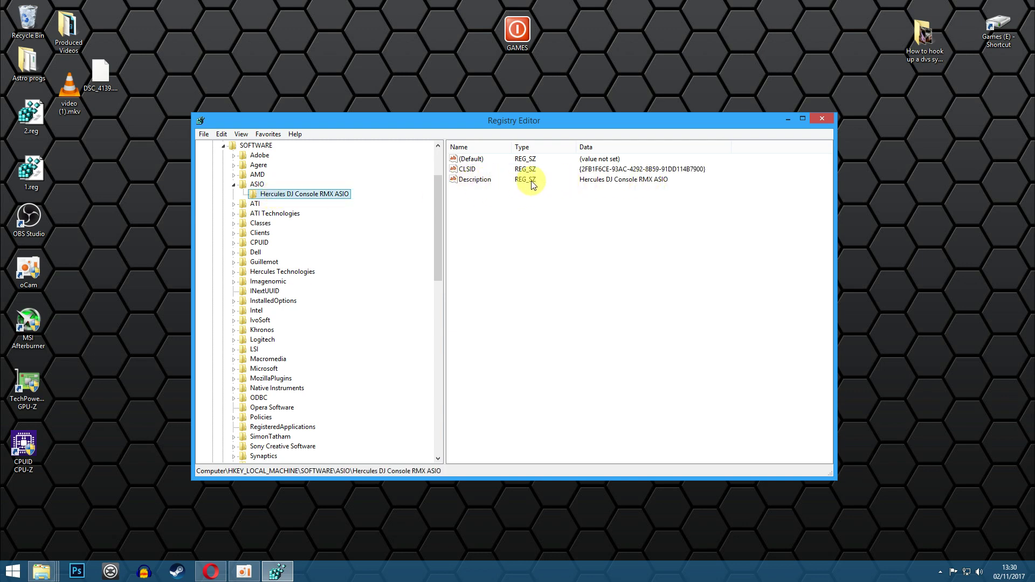
double_click(473, 182)
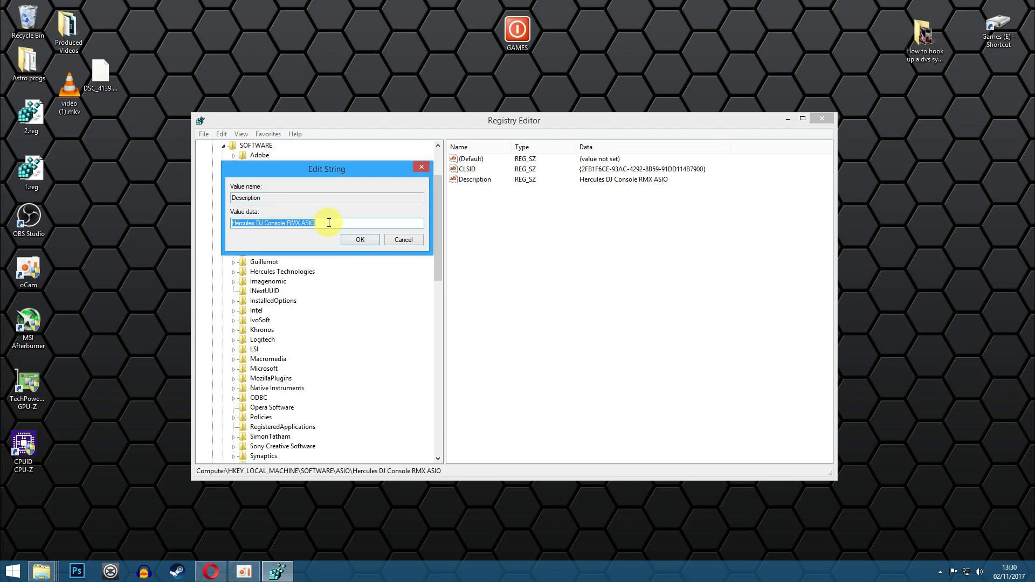
Replace the Description data with 'Audio 8 DJ' and confirm it.
text(A)
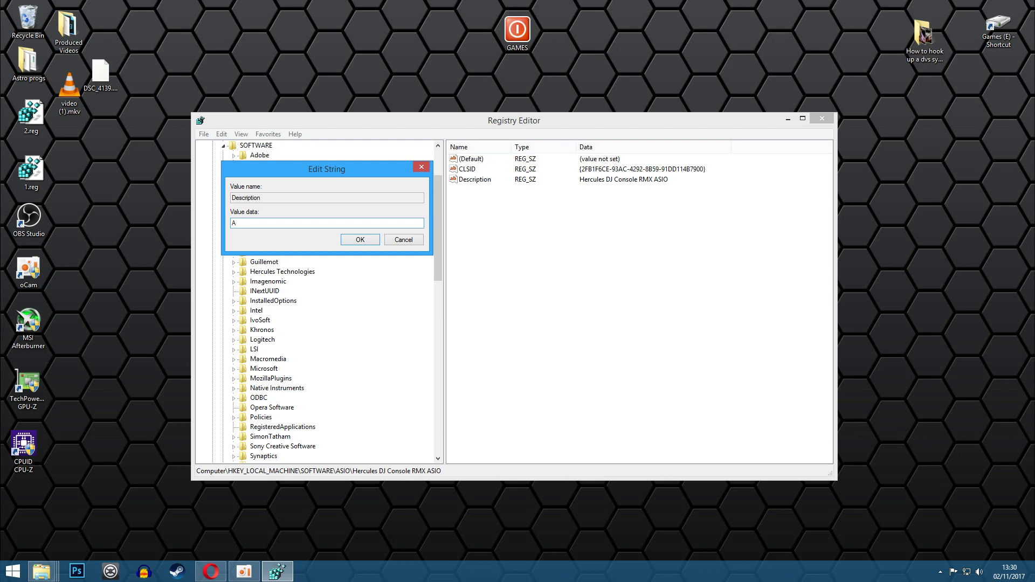
text(udio 8 DJ)
click(359, 239)
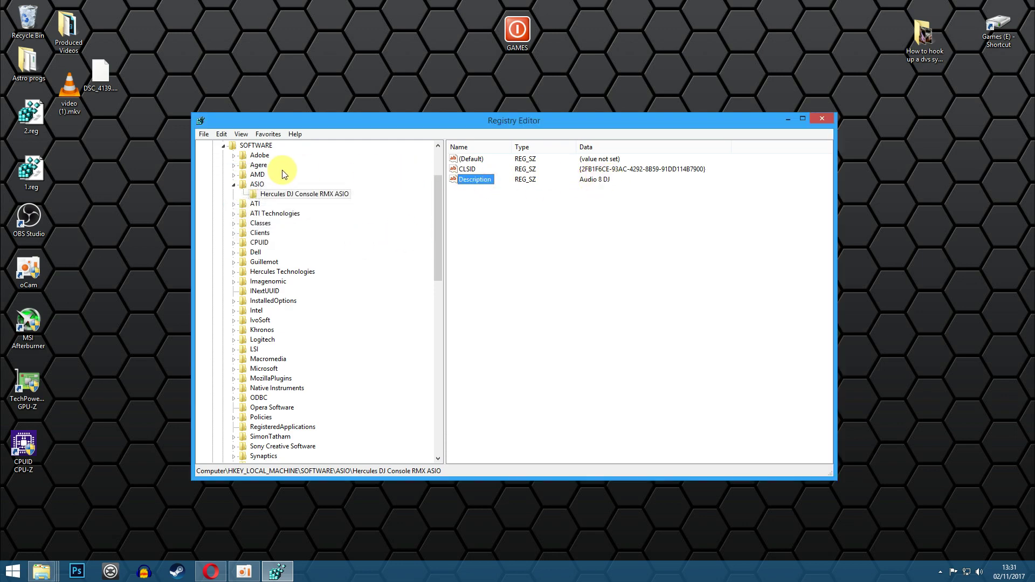
drag(441, 205, 430, 253)
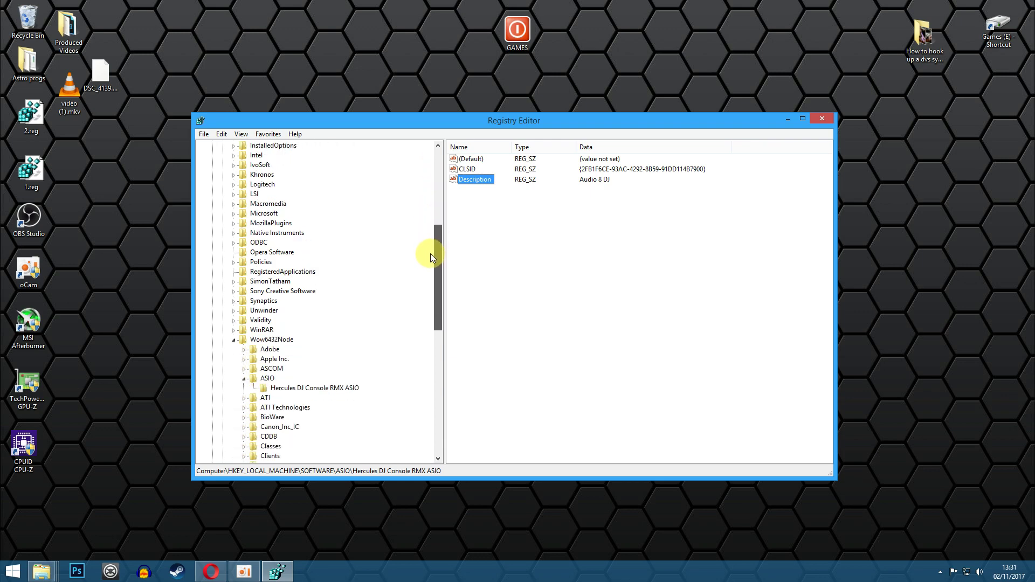
Expand HKLM\SOFTWARE\Wow6432Node\ASIO and select its Hercules DJ Console RMX ASIO key.
click(234, 339)
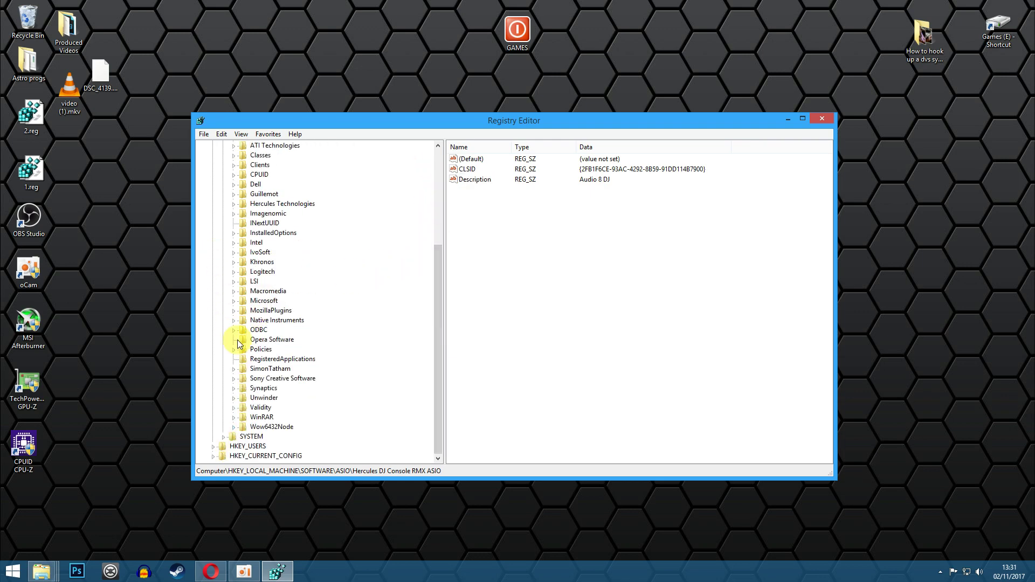
click(234, 427)
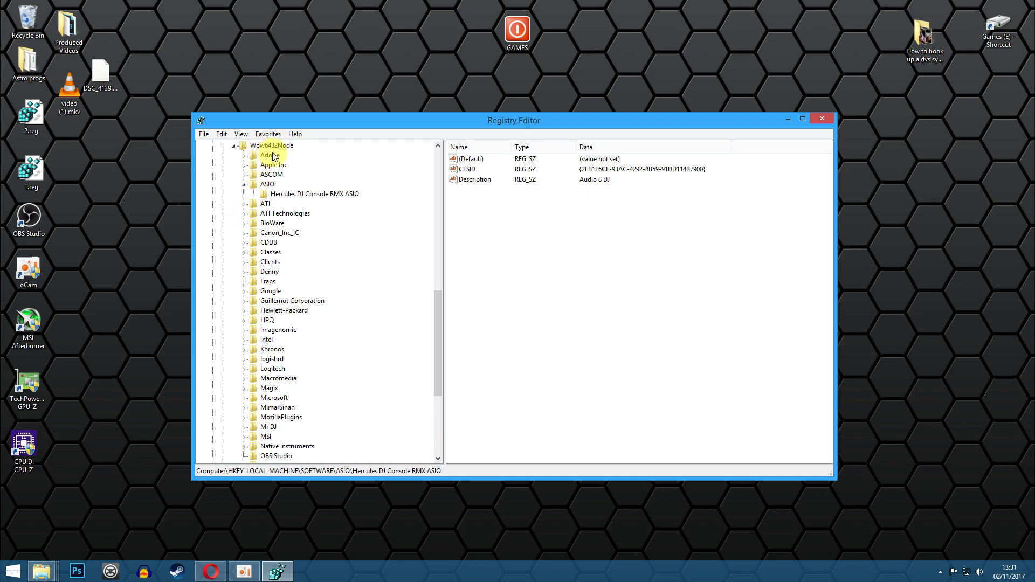
click(243, 185)
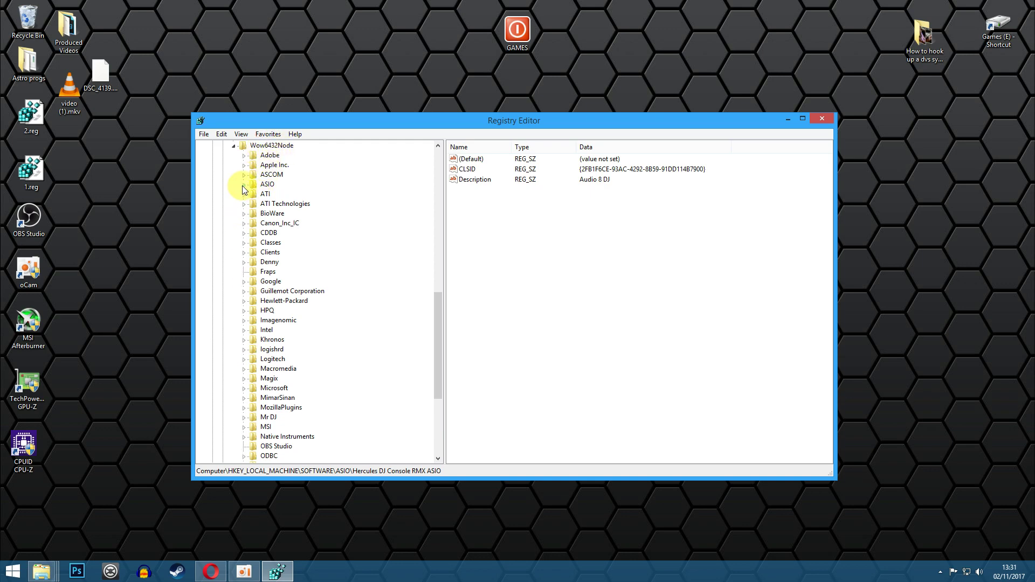
click(244, 185)
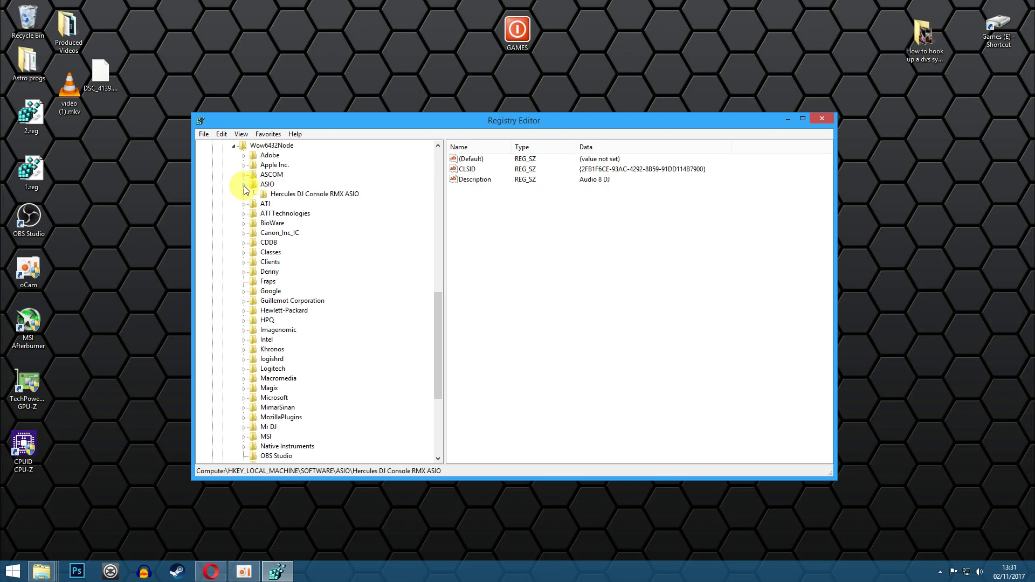
click(294, 194)
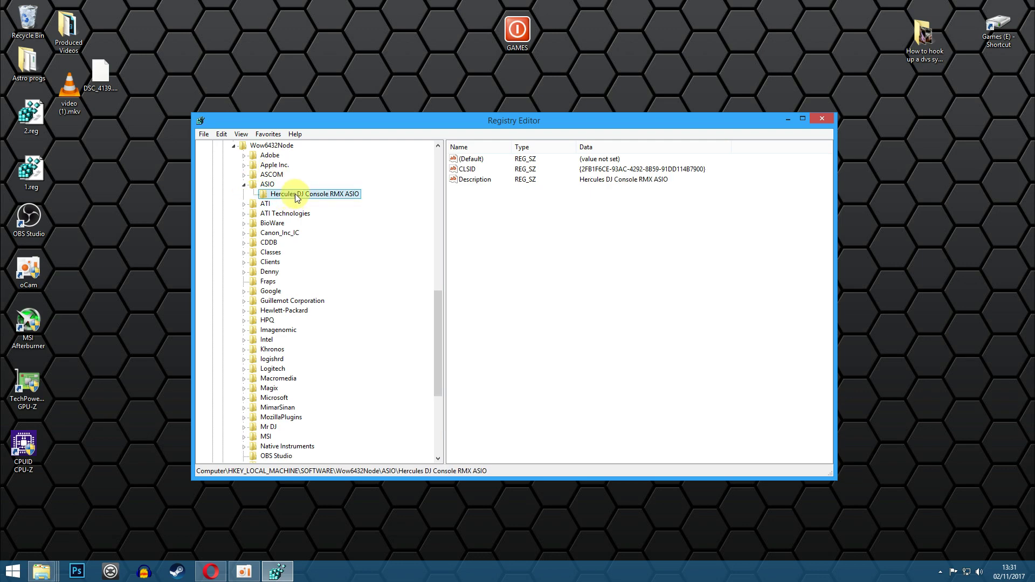
Set the Wow6432Node Hercules ASIO Description to 'Audio 8 DJ'.
double_click(477, 179)
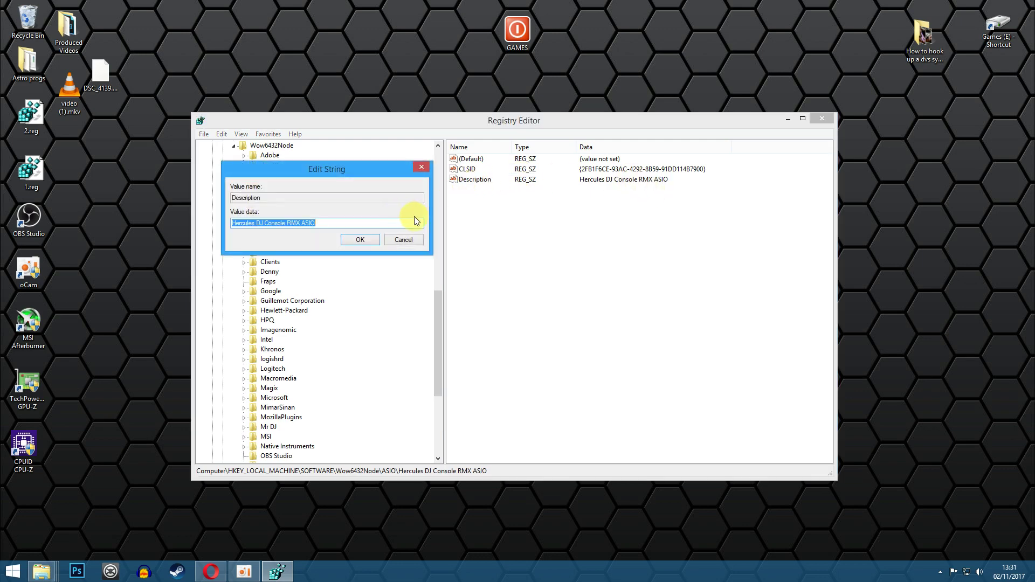
text(Audio )
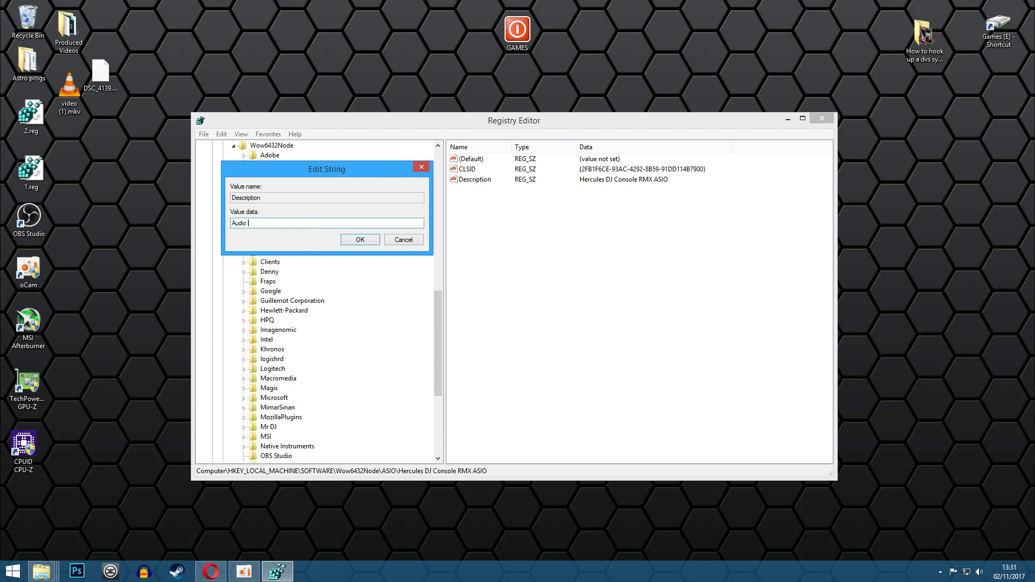
text(8 DJ)
click(356, 239)
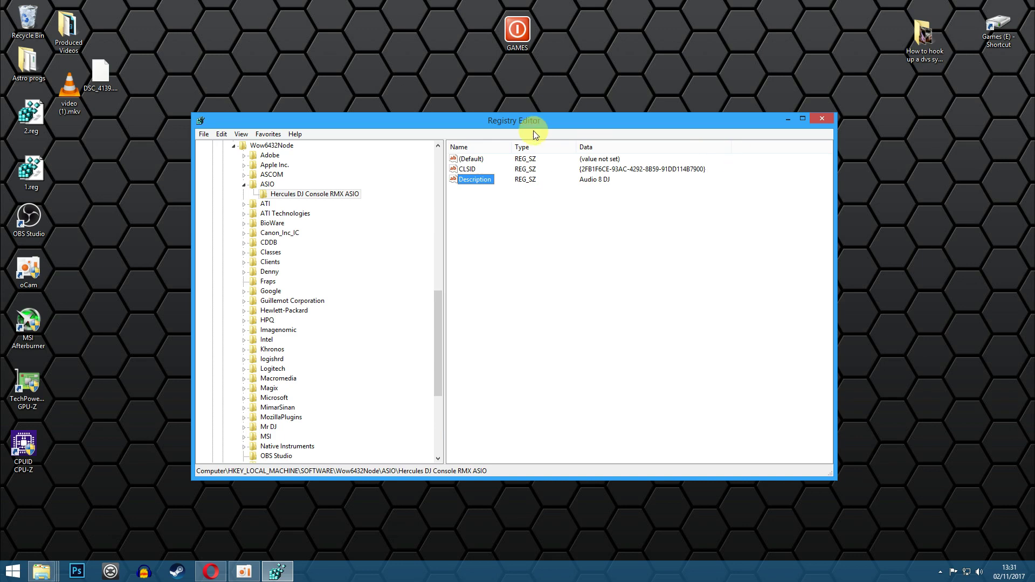
Verify the SOFTWARE\ASIO Hercules key's Description, then close Registry Editor.
drag(439, 309, 459, 191)
click(338, 204)
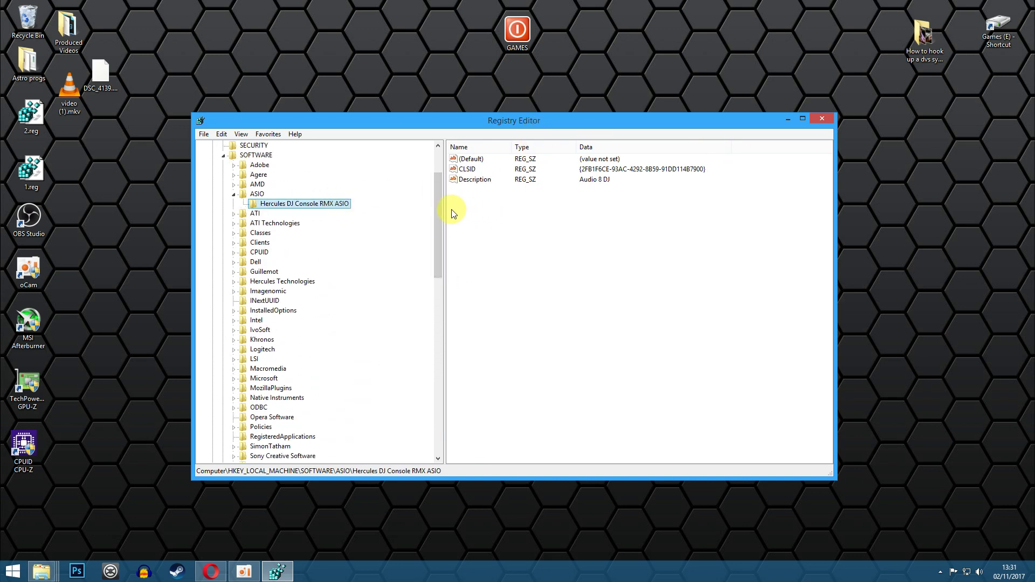
scroll(434, 231, down, 3)
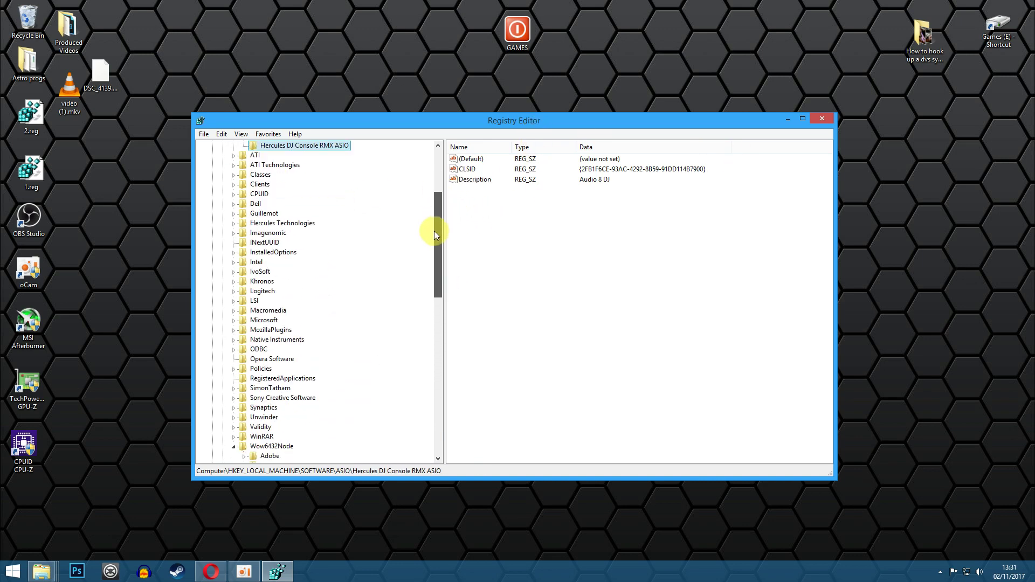
click(826, 118)
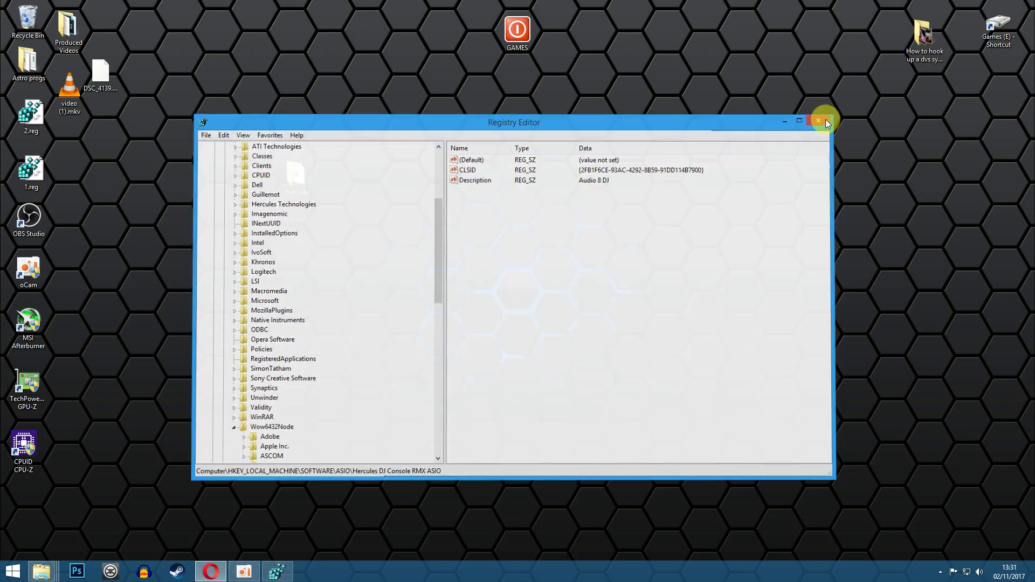
In Traktor preferences, pick DJ_Rmx_TP2_v268_PC.tsi for import, then view Audio Setup.
right_click(509, 254)
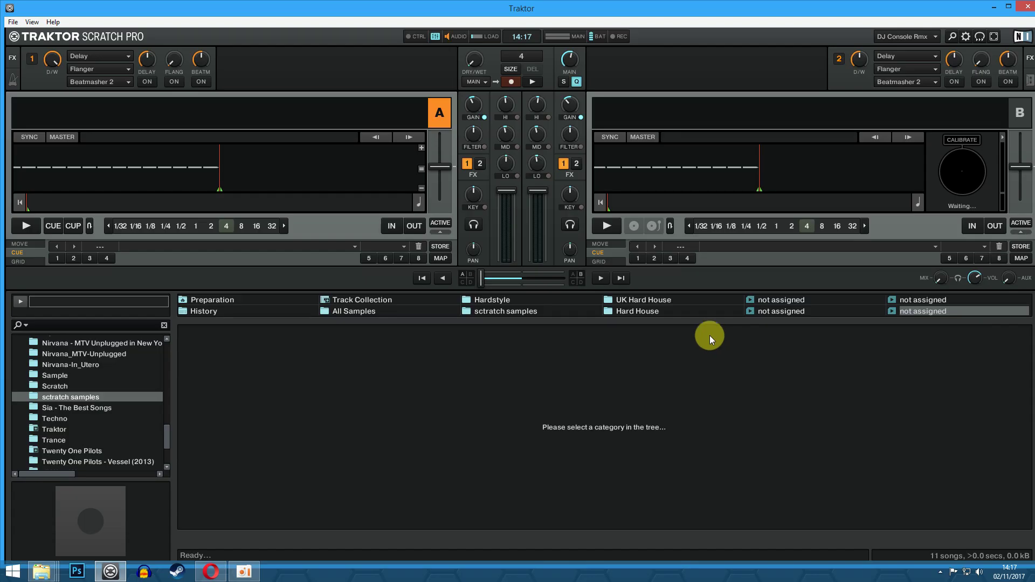
click(964, 36)
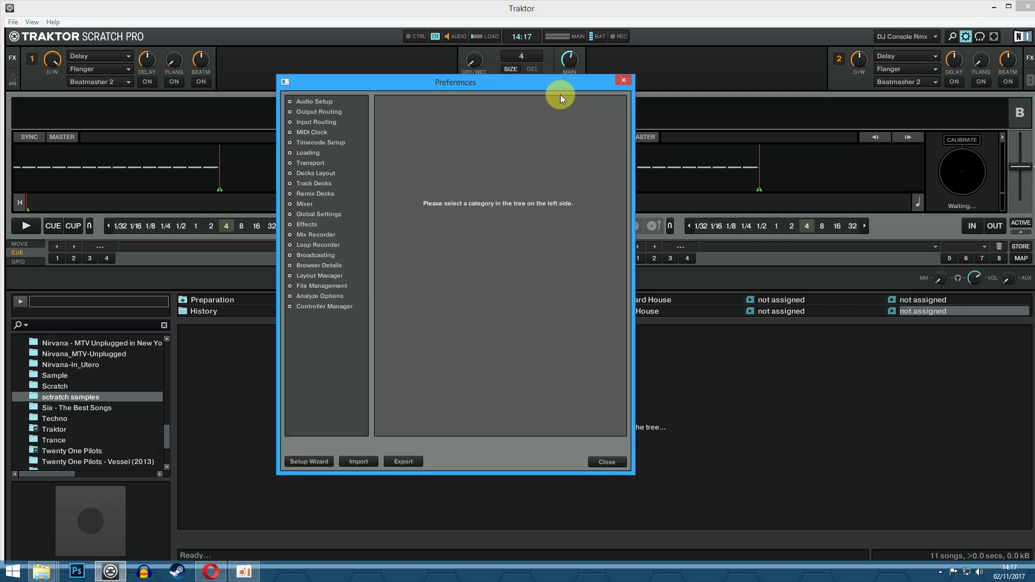
click(355, 461)
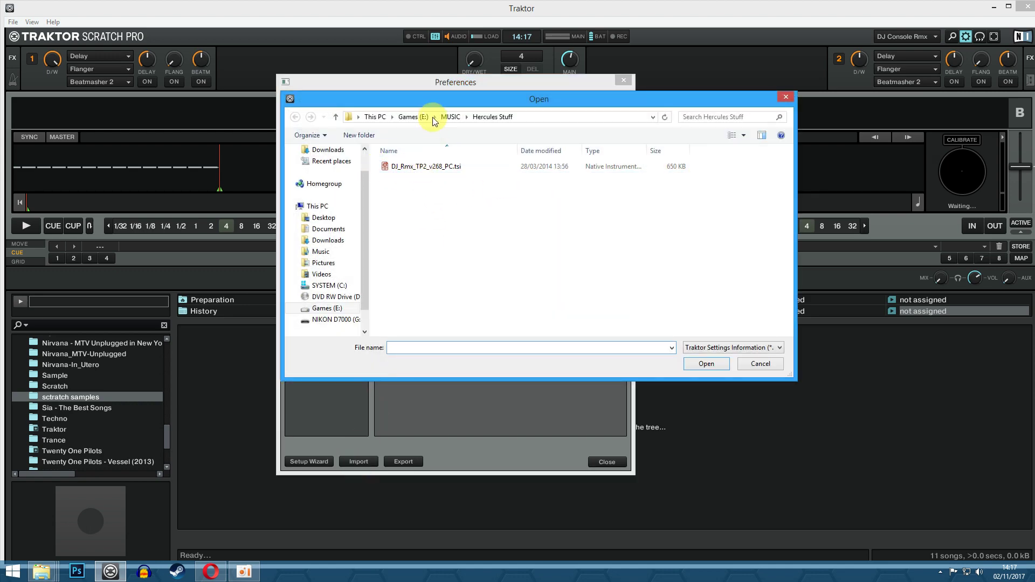
drag(430, 101, 446, 110)
click(430, 170)
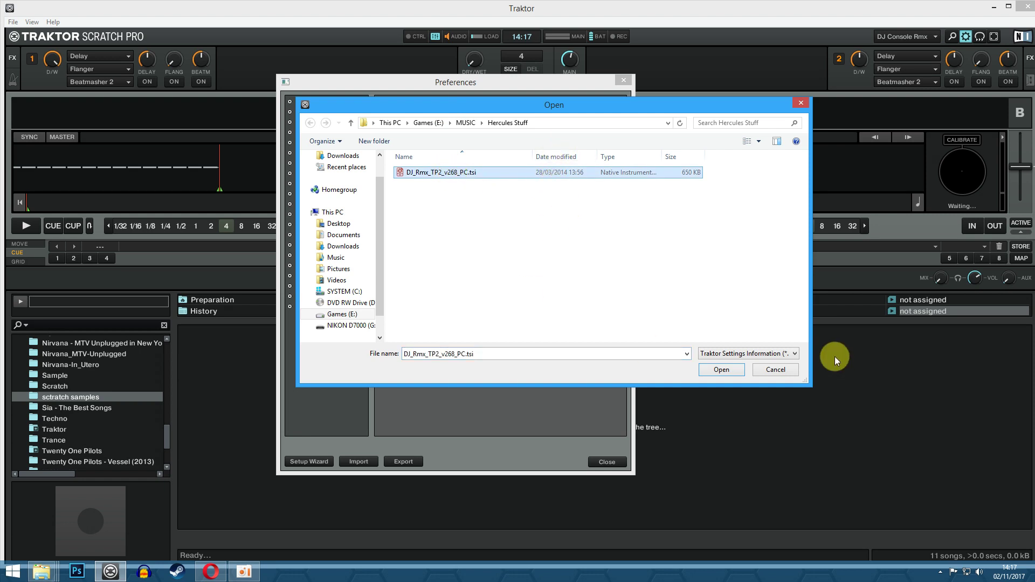
click(770, 369)
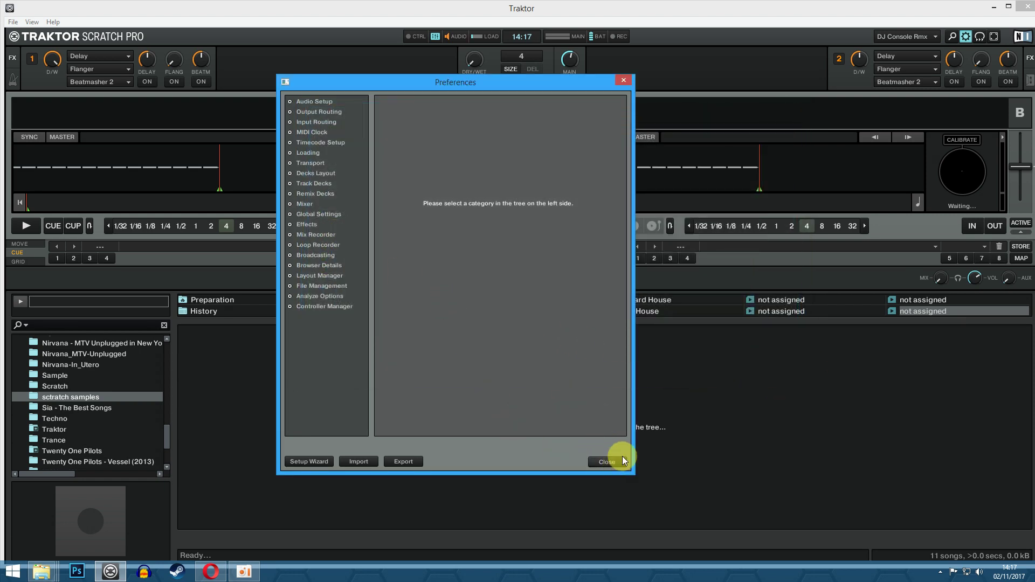
click(317, 102)
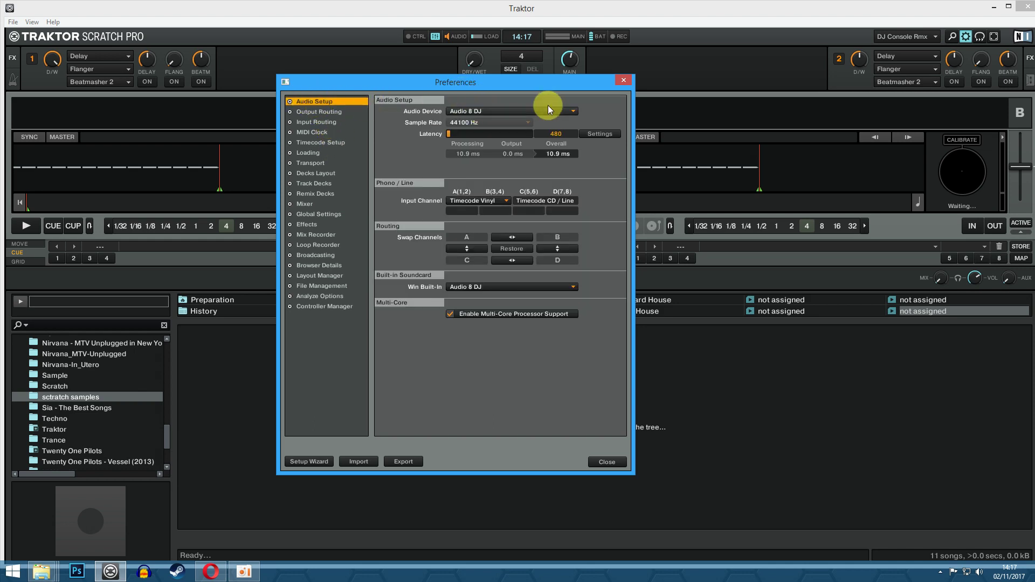
Set Audio 8 DJ (ASIO) as the audio device, then review routing, loading and transport settings.
click(480, 110)
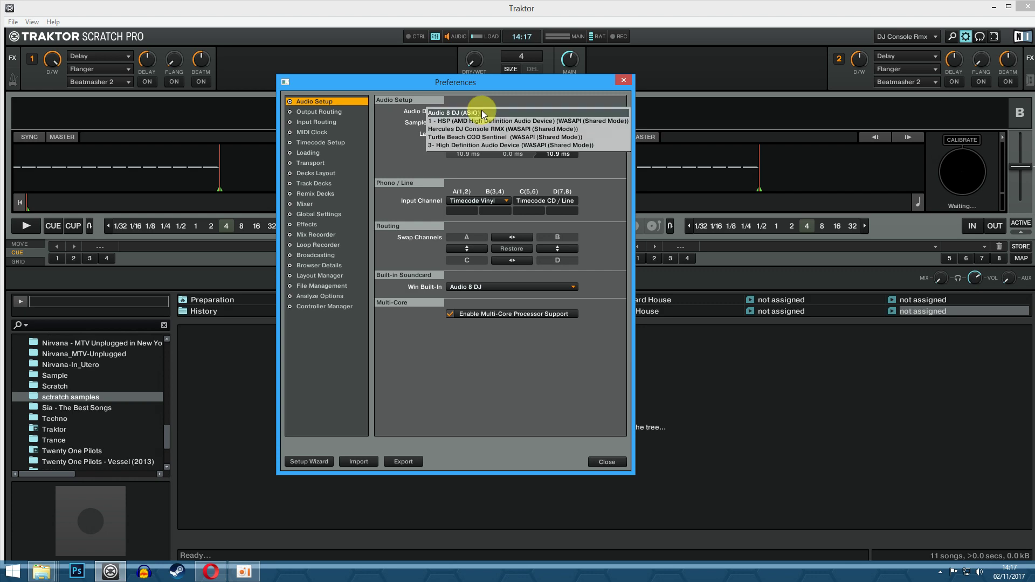
click(476, 113)
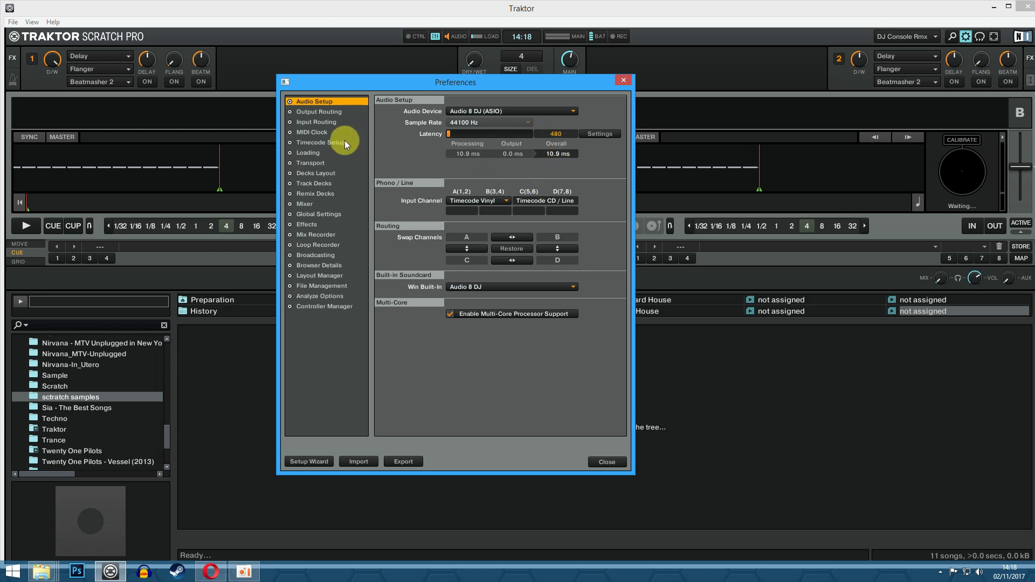
click(320, 110)
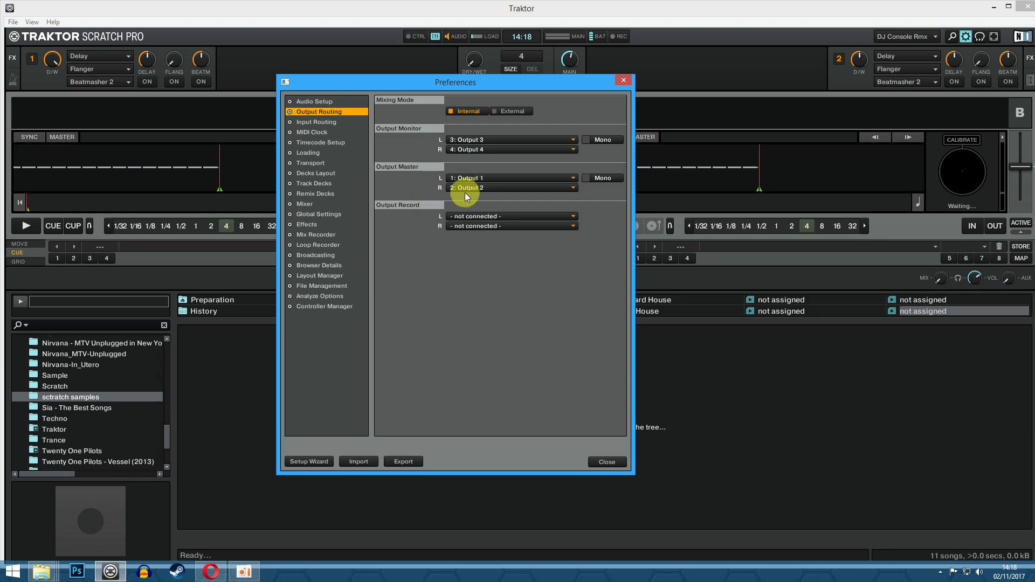
click(330, 127)
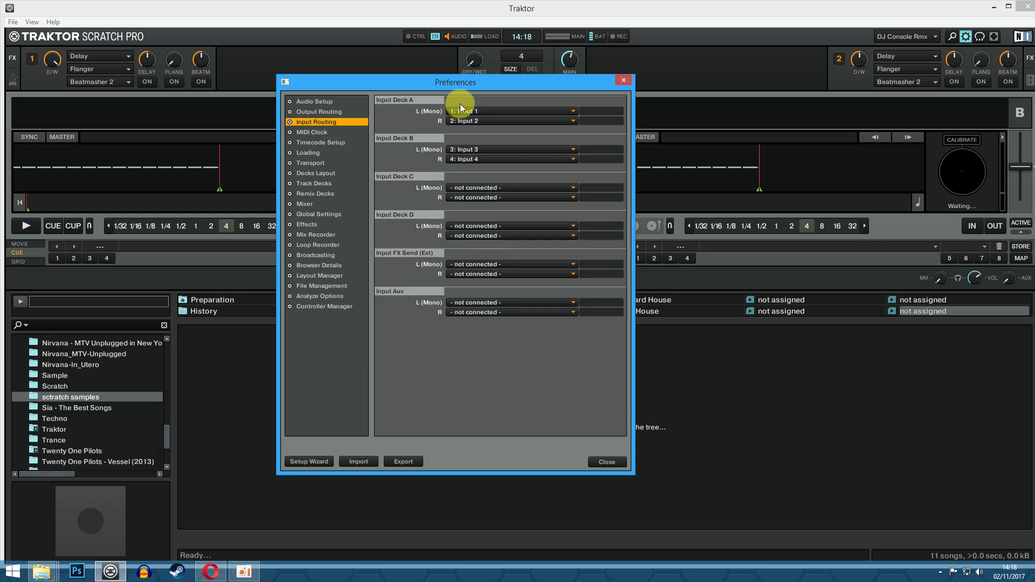
click(311, 151)
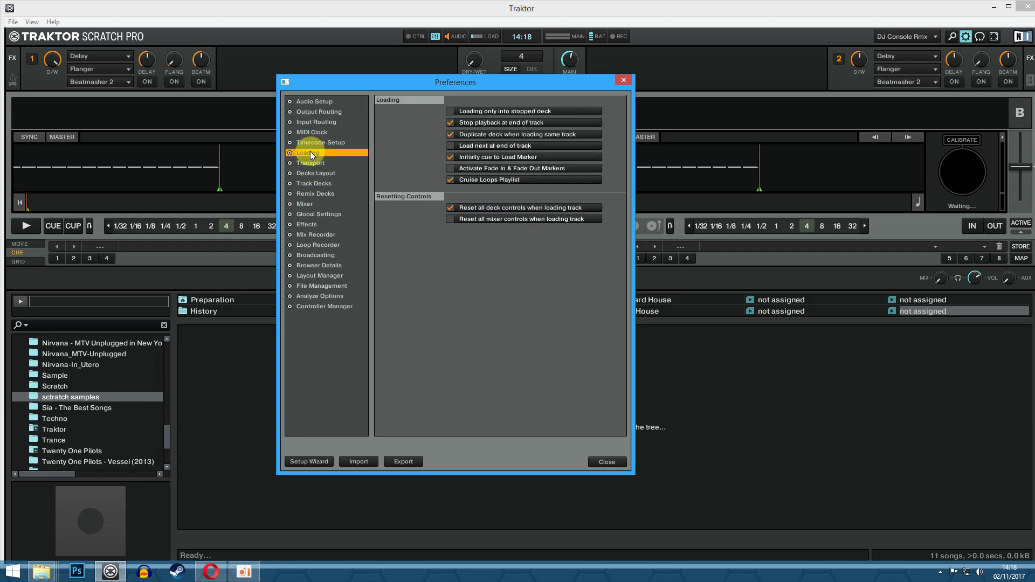
click(309, 161)
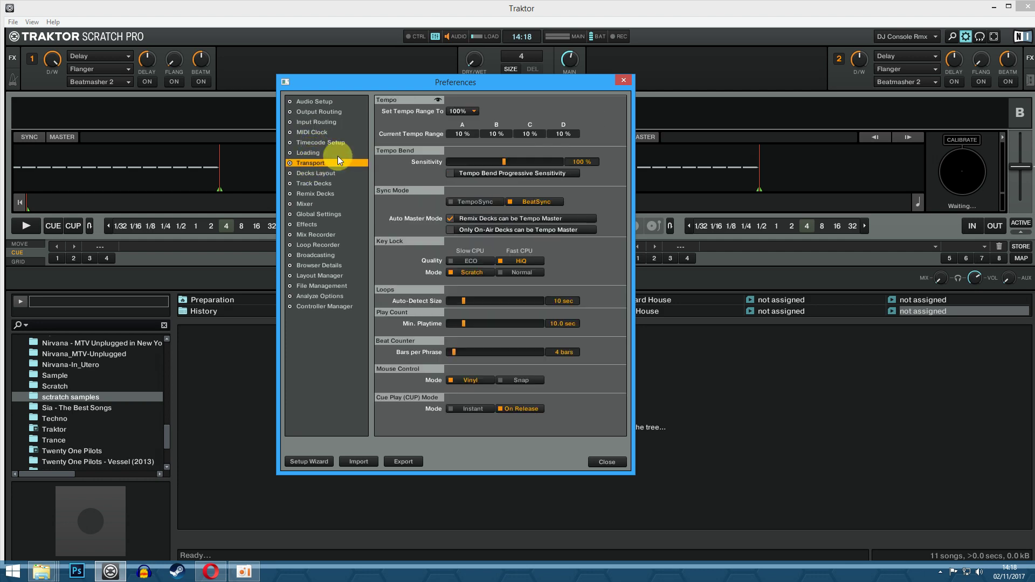
Keep sync mode on BeatSync after trying TempoSync, then review the Mixer and Controller Manager settings.
click(456, 202)
click(513, 202)
click(303, 194)
click(307, 203)
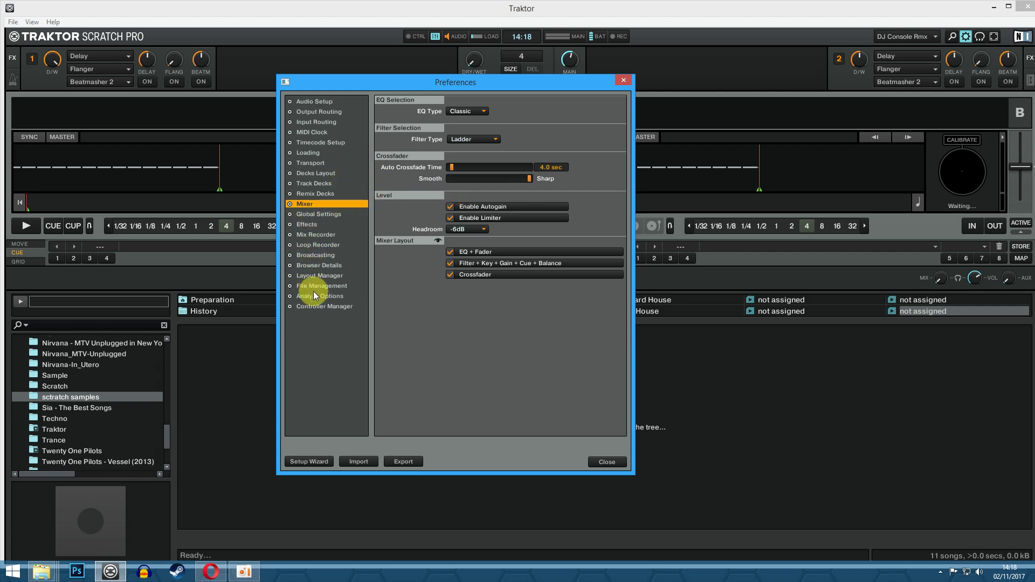
click(313, 305)
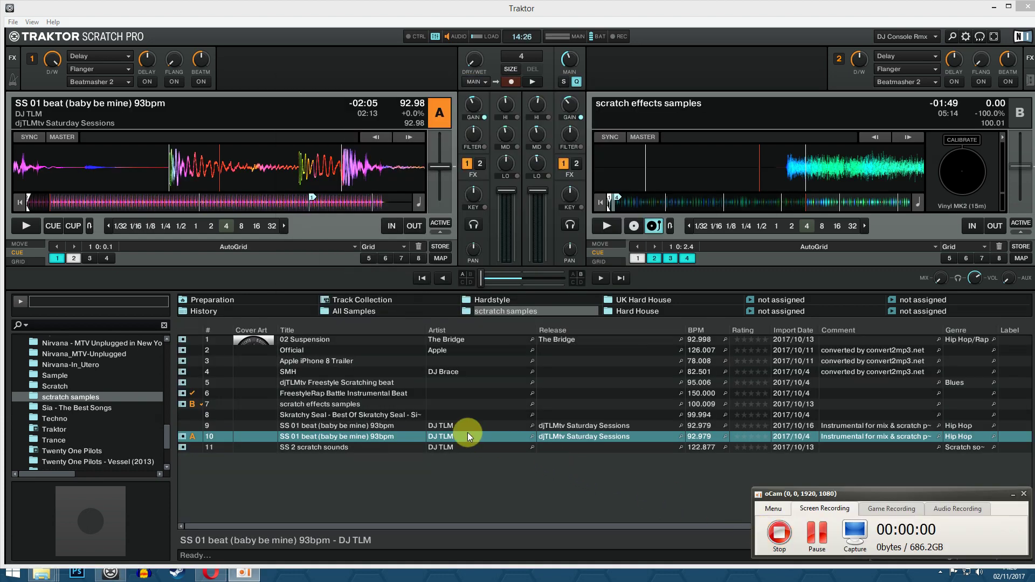
Load 'SS 01 beat (baby be mine) 93bpm' onto deck A and start playback.
double_click(356, 437)
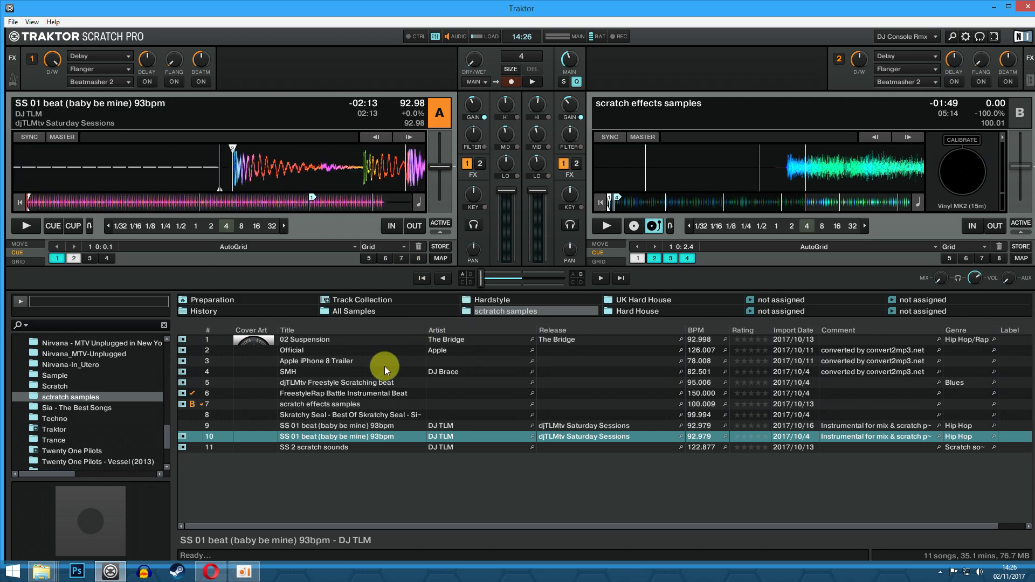
key(space)
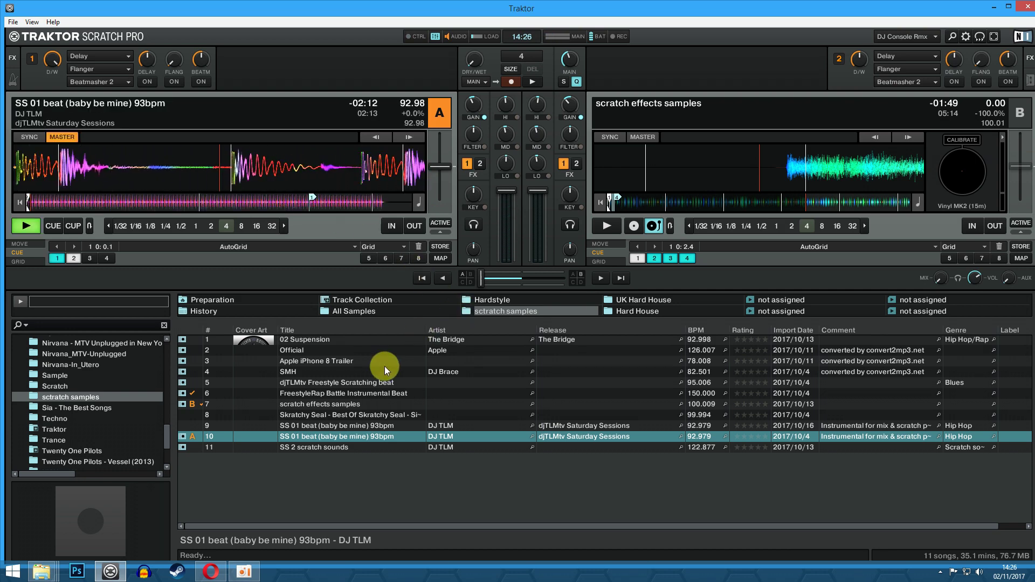